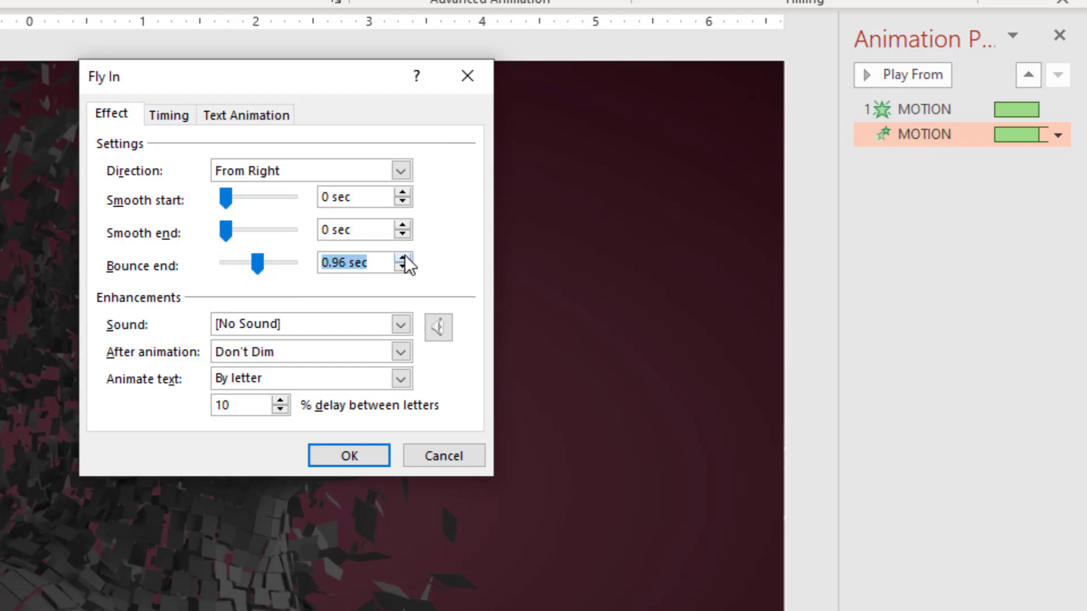
# Set the bounce end of the MOTION text's Fly In animation to 1 sec
pyautogui.click(403, 258)
pyautogui.click(403, 259)
pyautogui.click(403, 258)
pyautogui.click(403, 258)
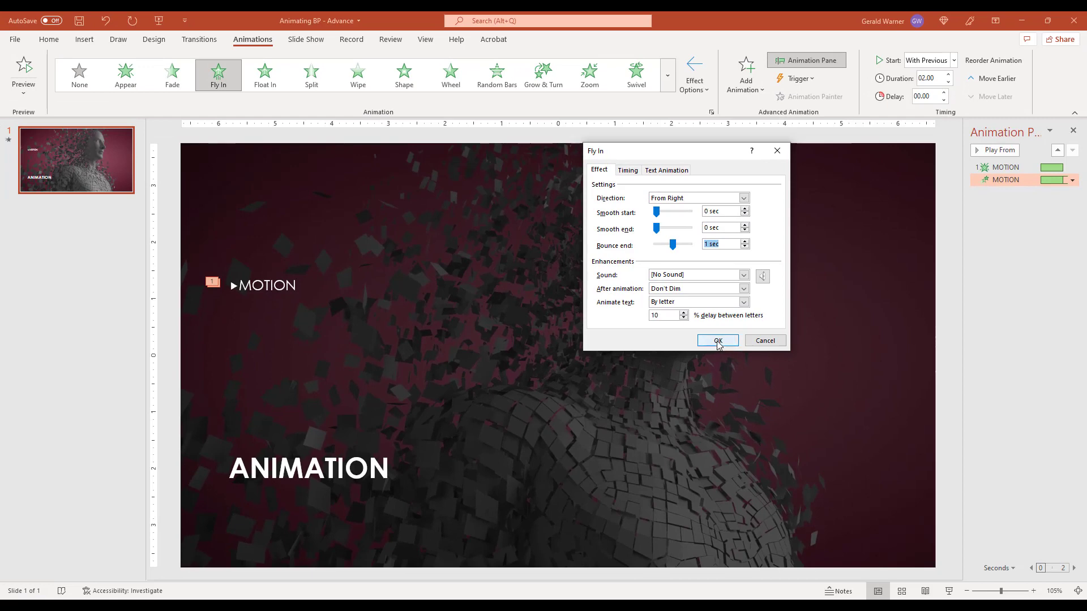
pyautogui.click(718, 341)
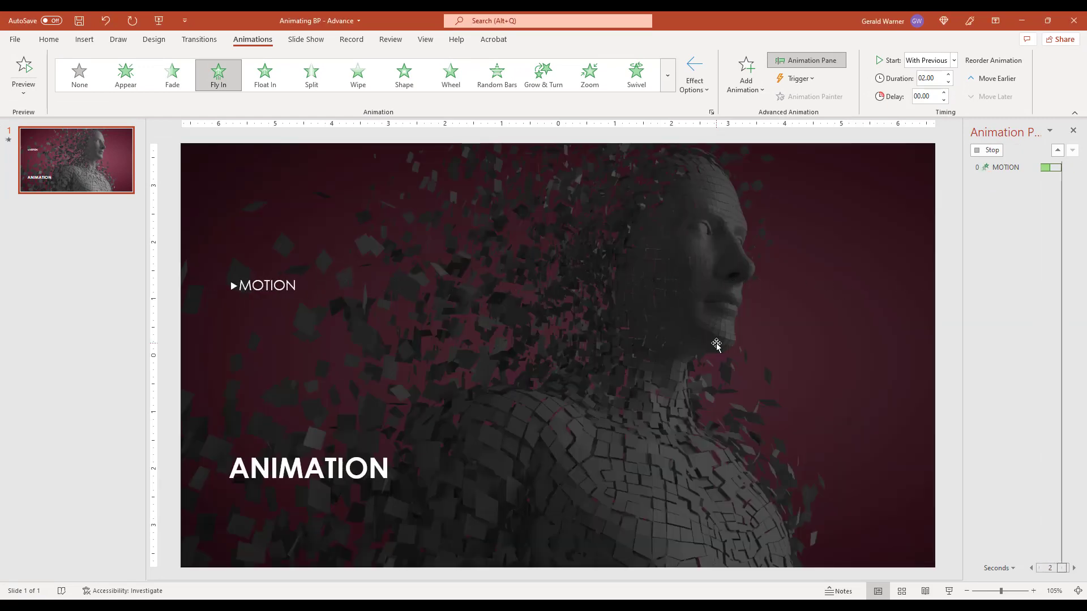
# Preview the slide's animations and play them once as a full-screen slide show
pyautogui.click(19, 81)
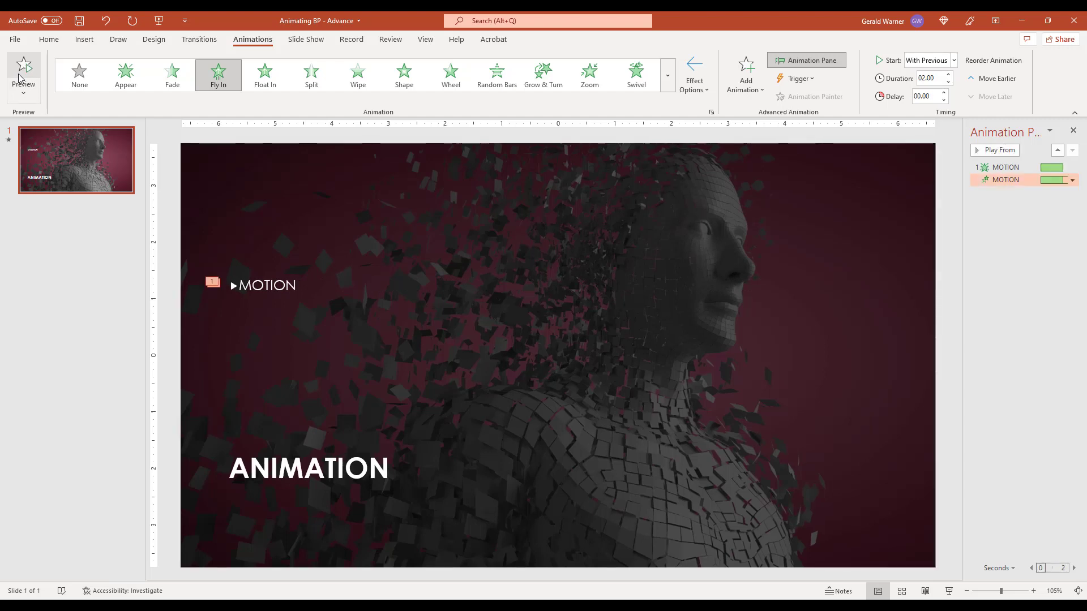
pyautogui.press('F5')
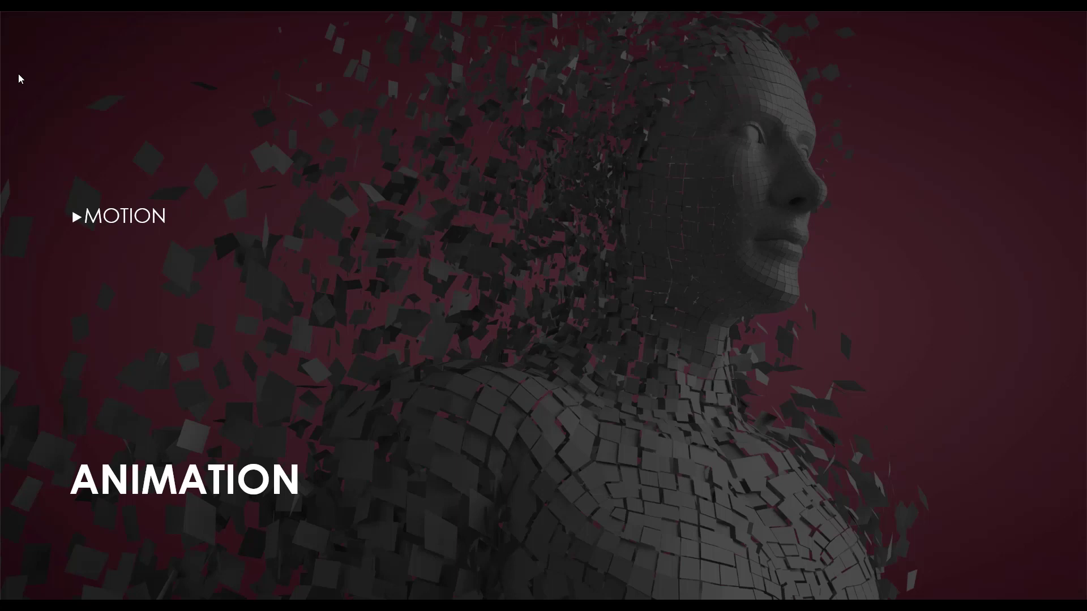
pyautogui.press('Escape')
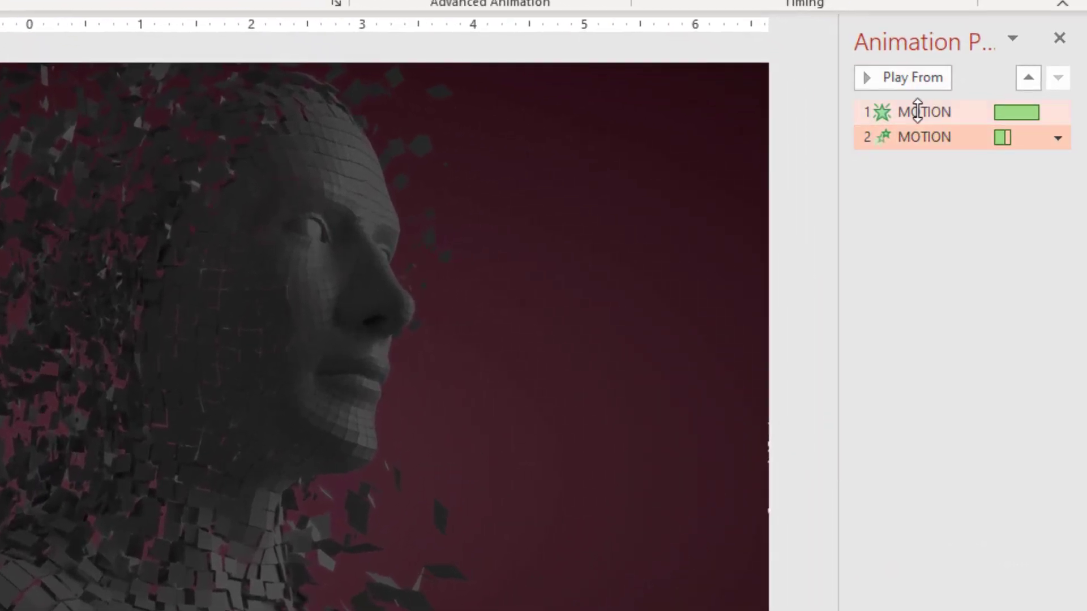
# Set the MOTION text's Fade animation to a 10% delay between letters and preview it
pyautogui.doubleClick(917, 111)
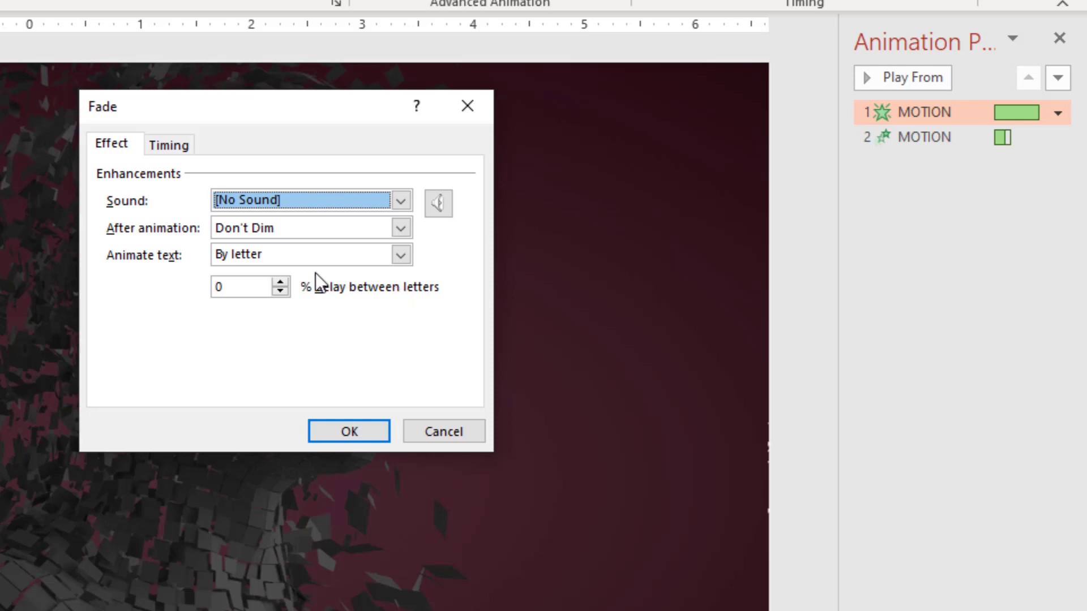
pyautogui.click(241, 288)
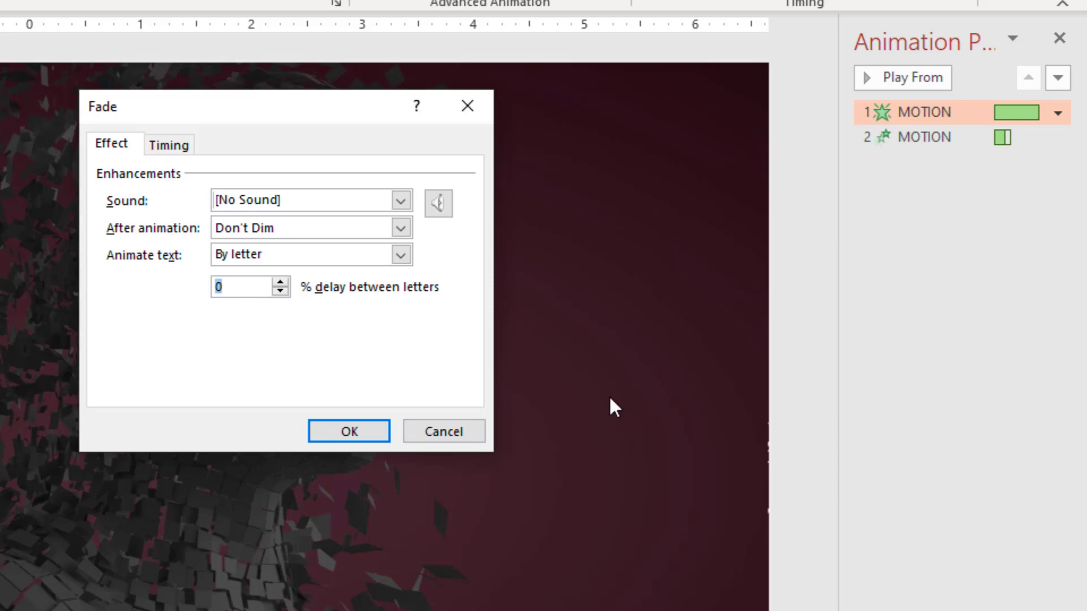
pyautogui.write('10')
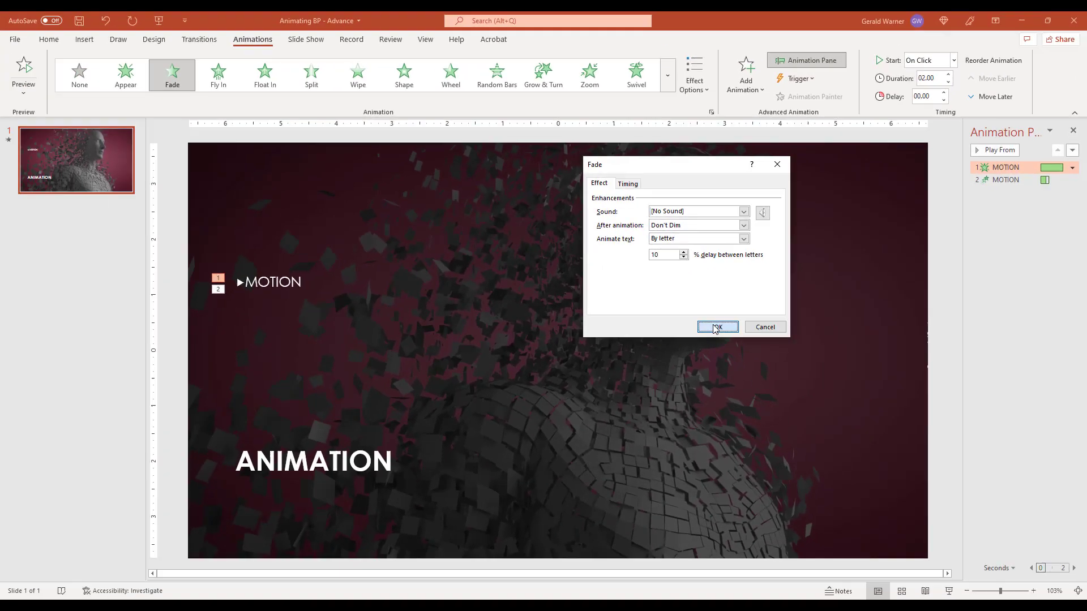
pyautogui.click(716, 327)
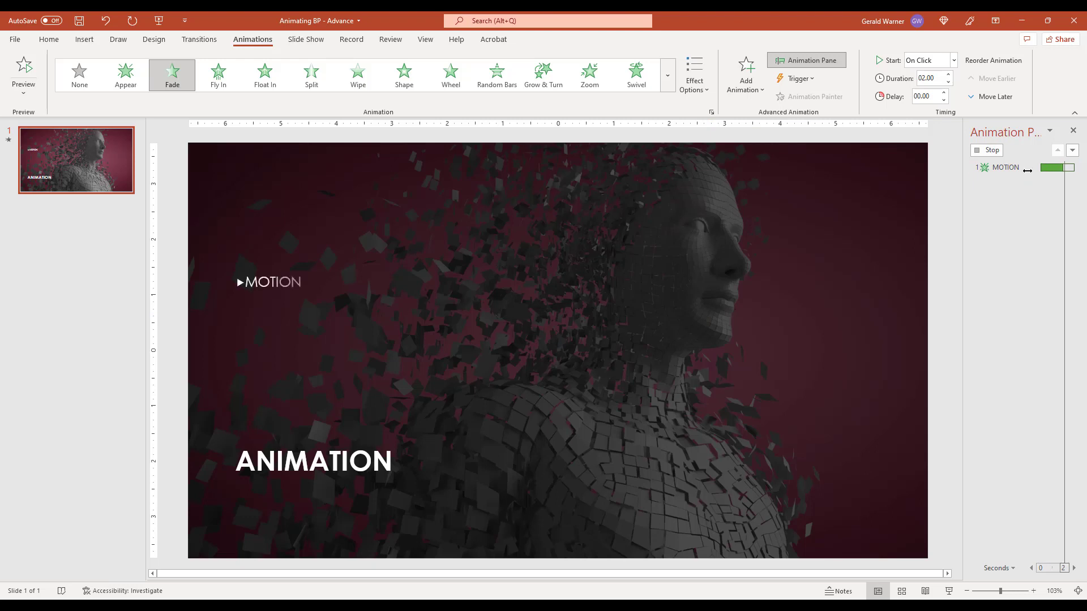
pyautogui.click(21, 65)
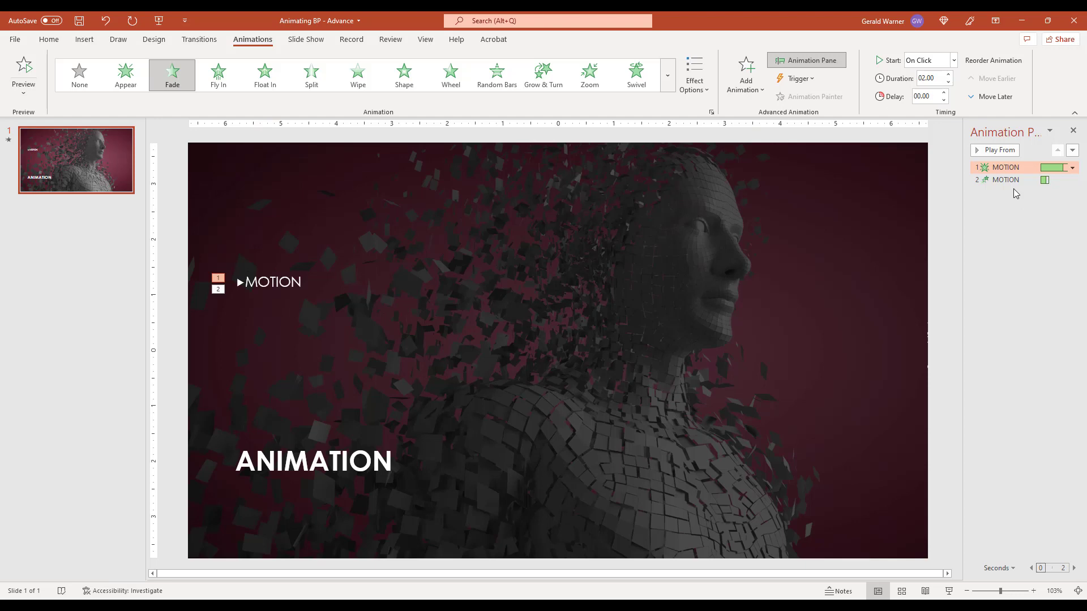
# Set the MOTION text's Fly In animation to start With Previous and preview the combined effects
pyautogui.rightClick(1017, 168)
pyautogui.click(1054, 197)
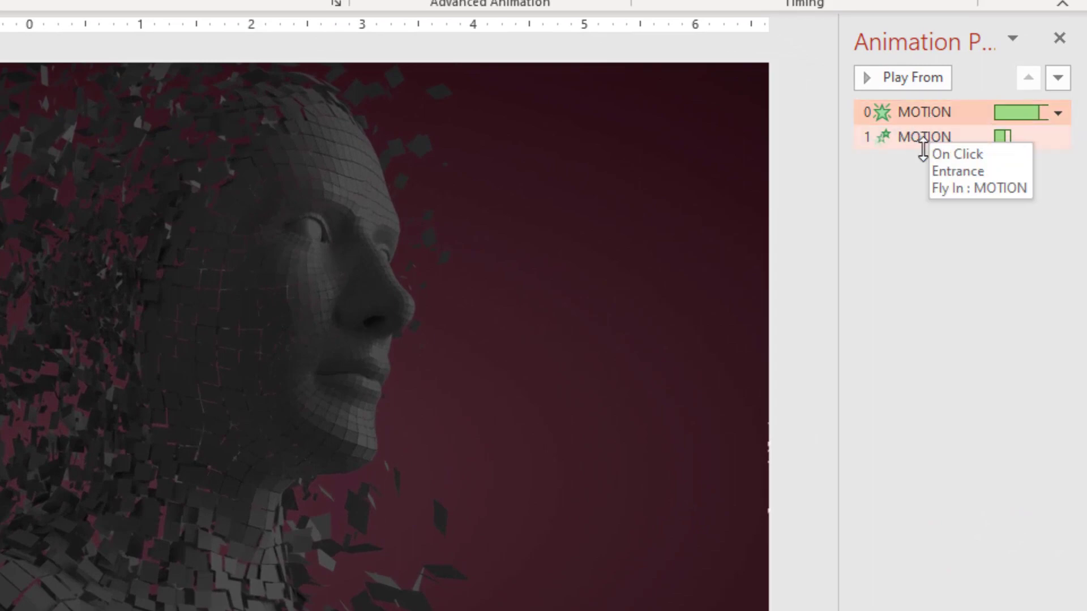
pyautogui.doubleClick(926, 148)
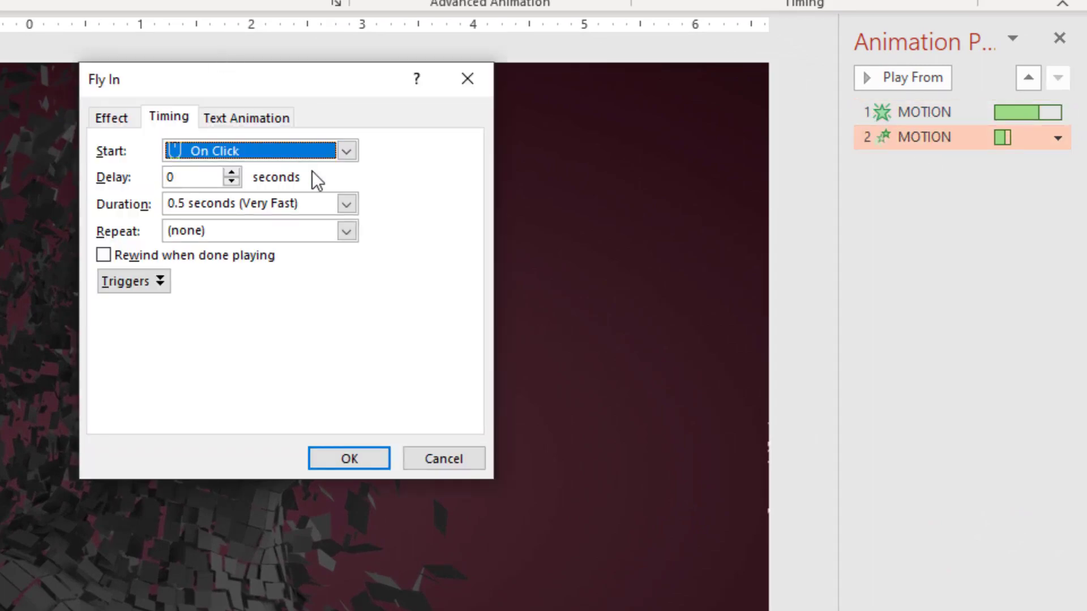
pyautogui.click(347, 150)
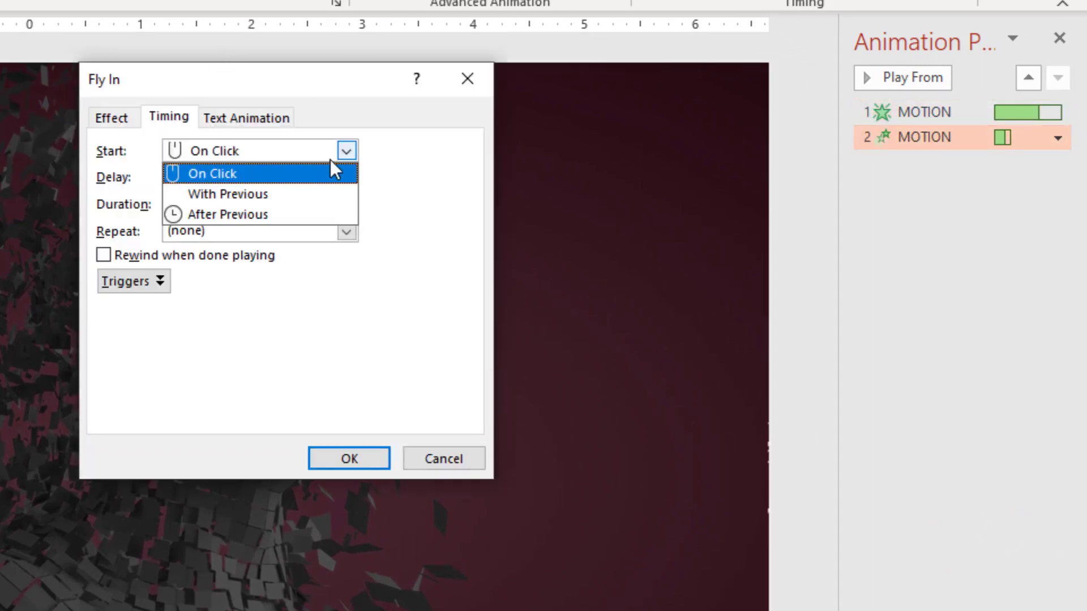
pyautogui.click(228, 192)
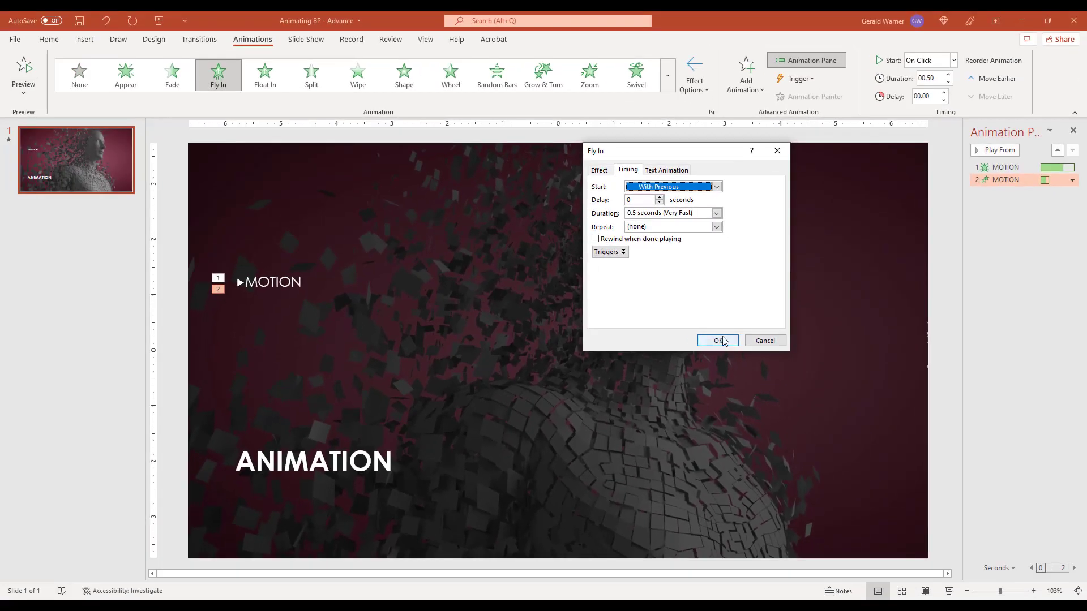
pyautogui.click(672, 363)
pyautogui.click(718, 341)
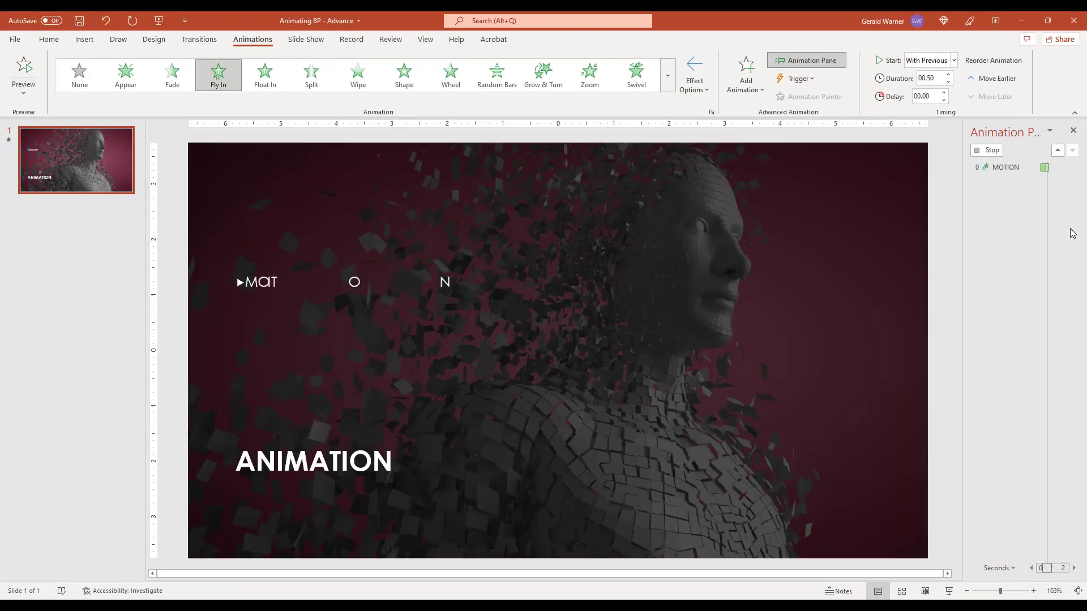
pyautogui.click(24, 68)
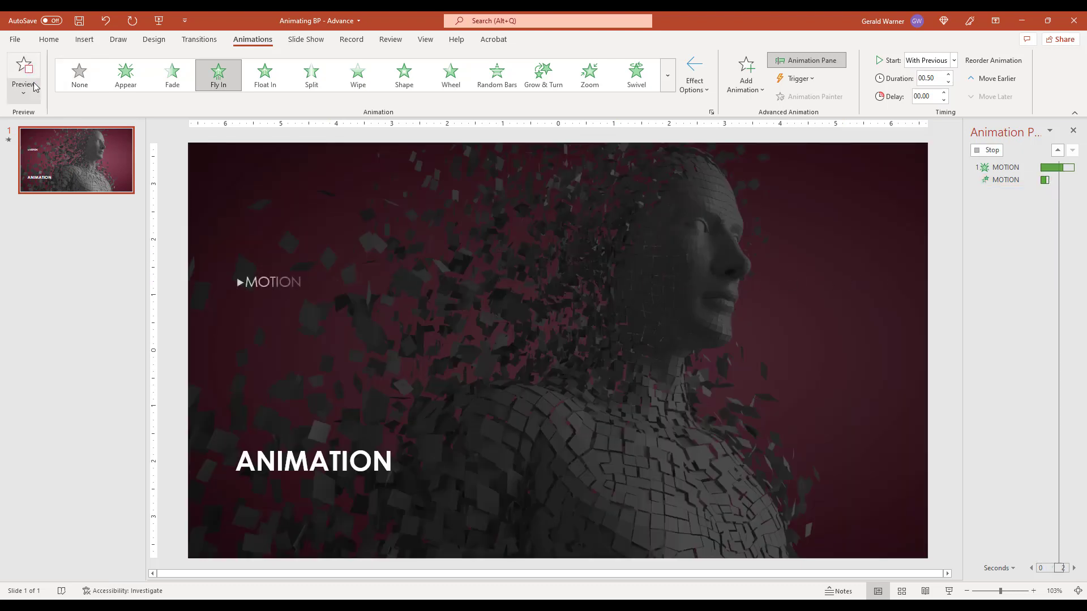
# Check the effect and timing settings of the MOTION text's Fade animation, including its duration
pyautogui.click(1005, 167)
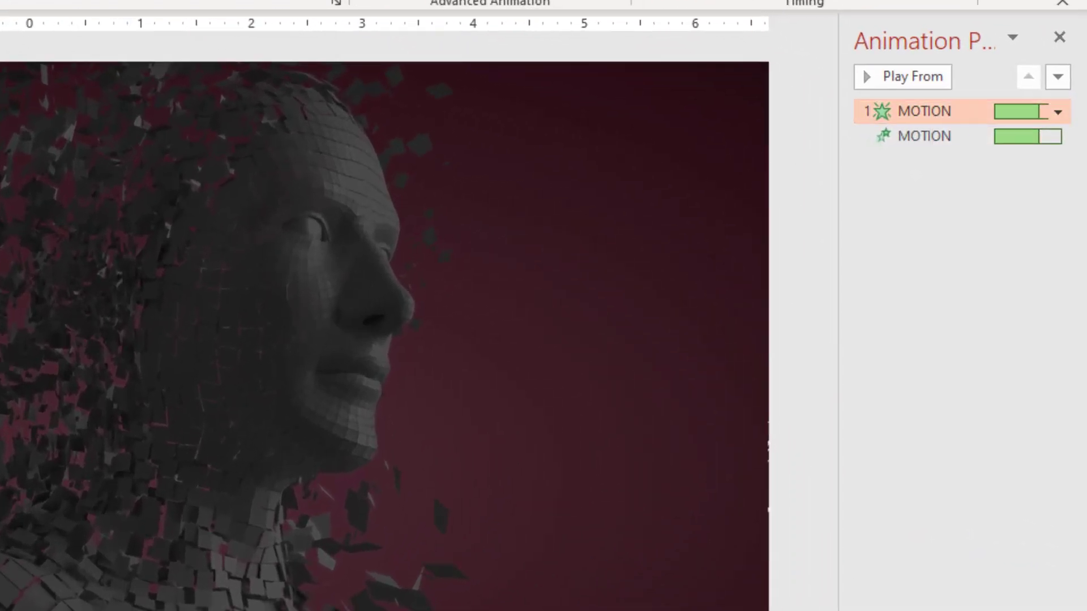
pyautogui.doubleClick(938, 110)
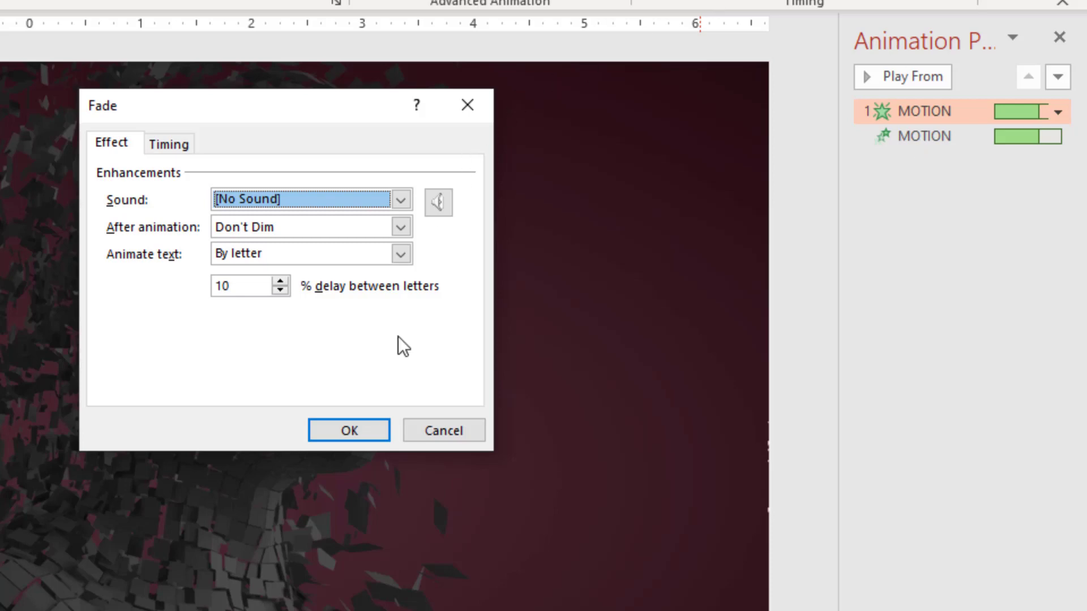
pyautogui.click(169, 146)
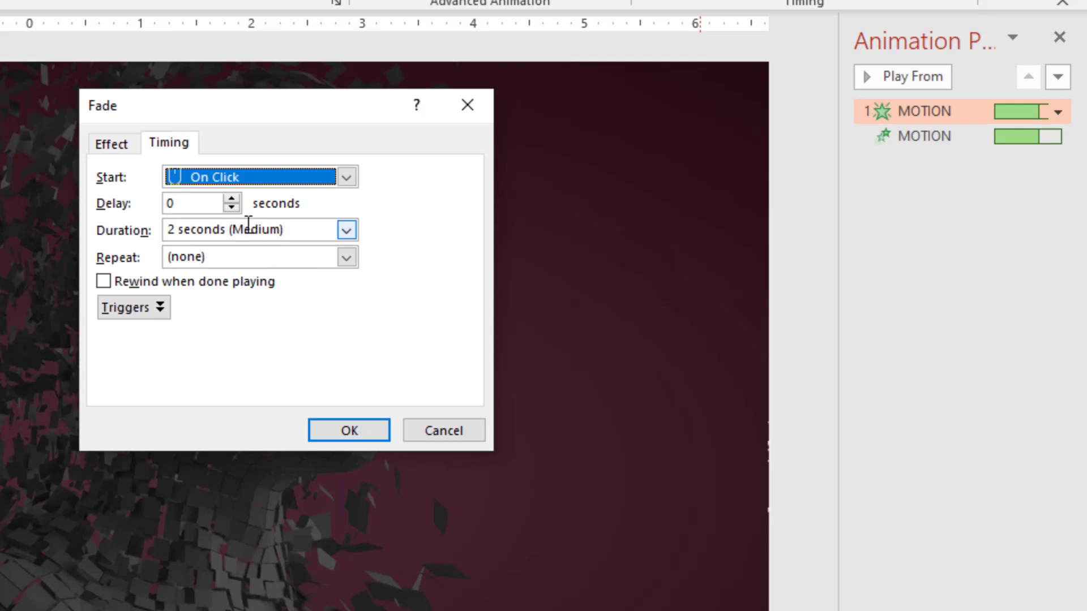
pyautogui.click(258, 232)
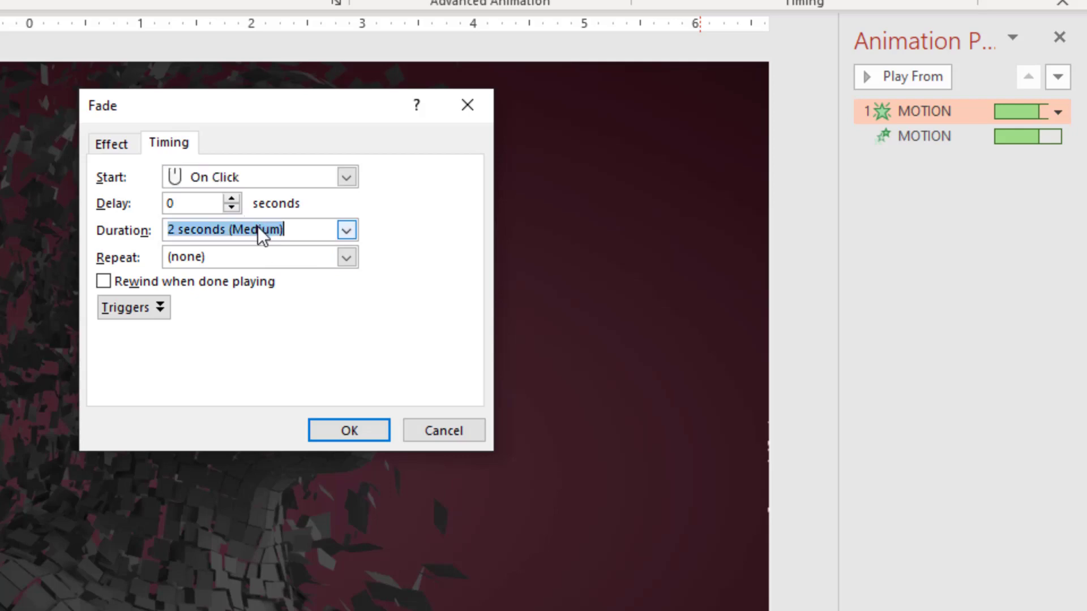
pyautogui.click(330, 441)
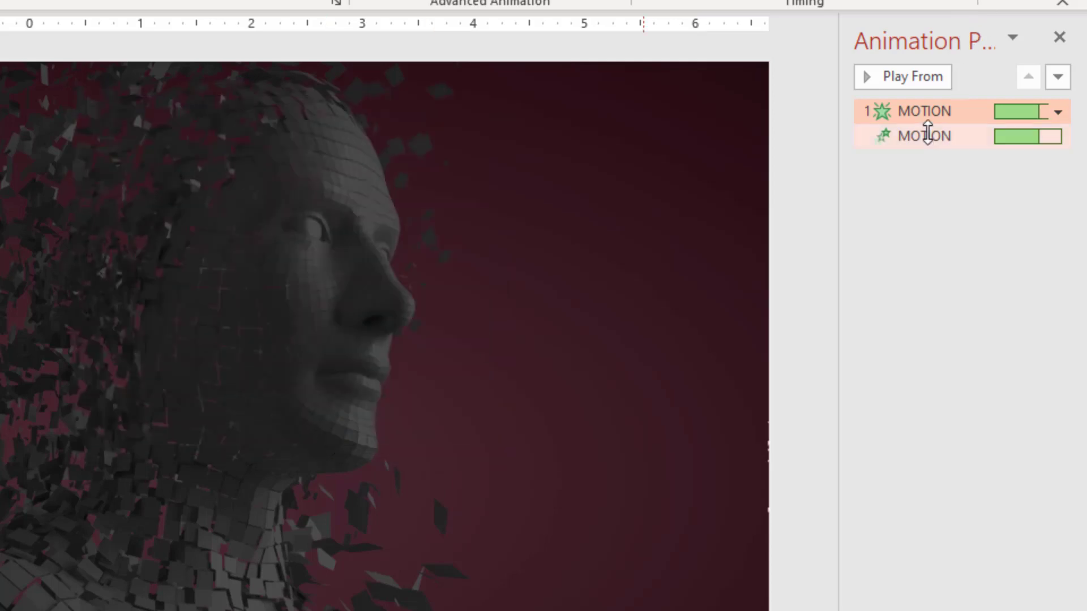
# Set the Fly In animation's bounce end to 1 sec and check its timing and text animation settings
pyautogui.moveTo(925, 133); pyautogui.dragTo(912, 116)
pyautogui.doubleClick(926, 126)
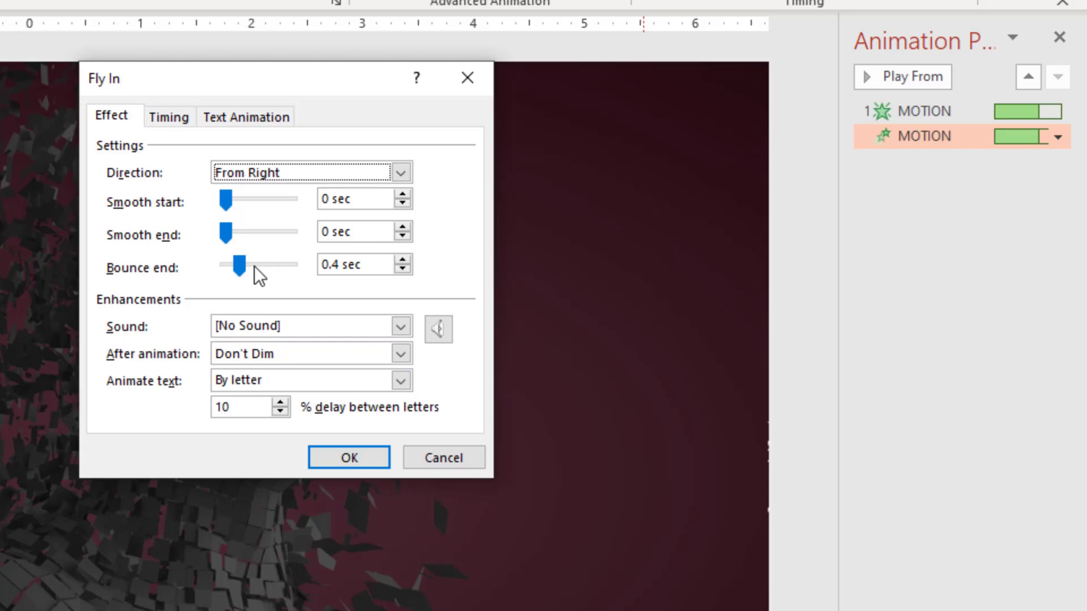
pyautogui.click(402, 262)
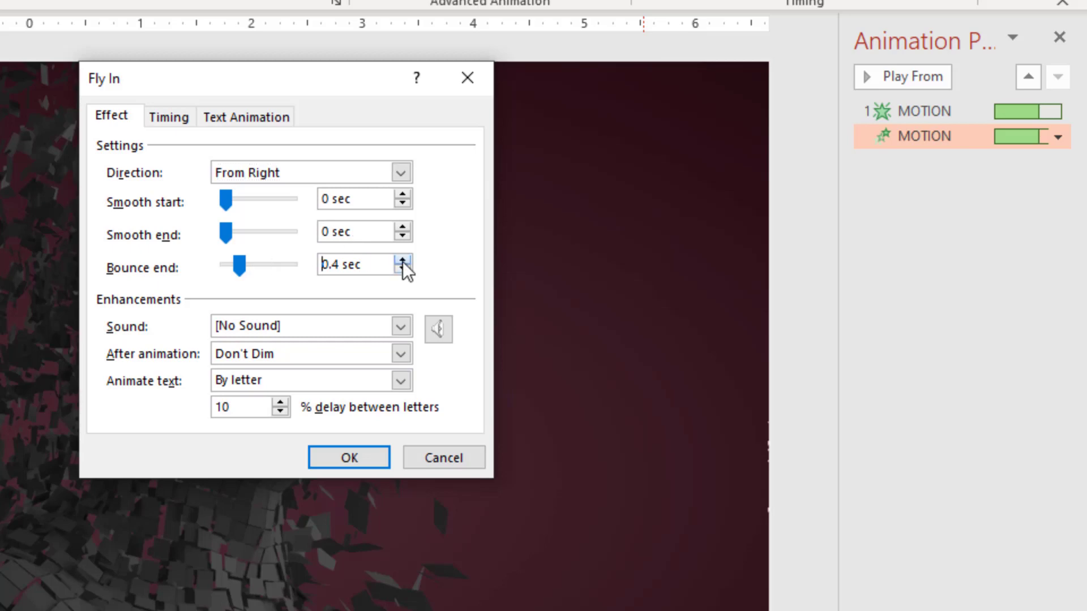
pyautogui.click(403, 261)
pyautogui.click(402, 261)
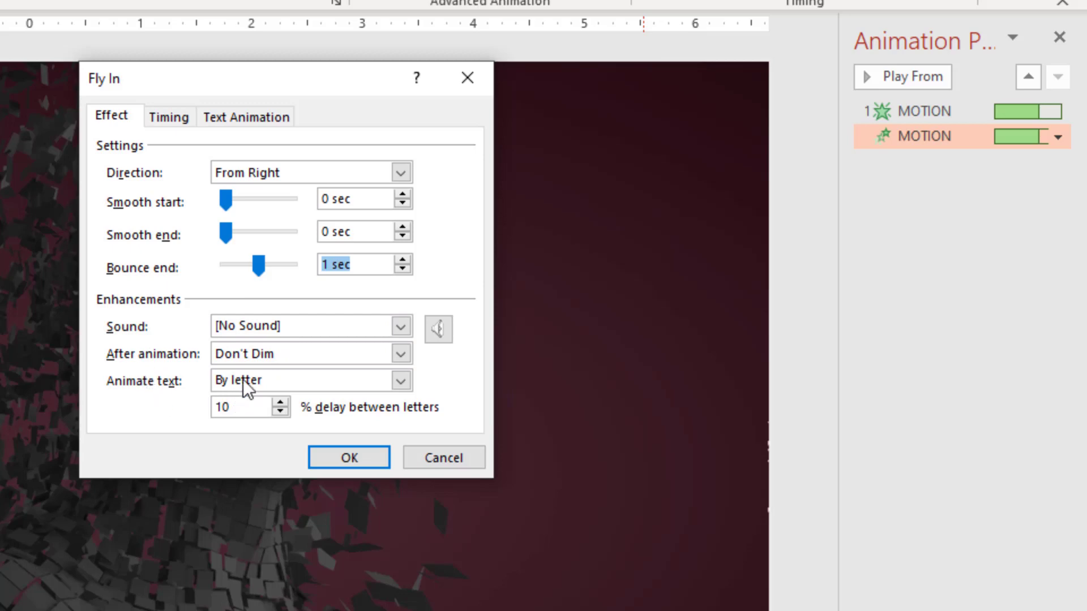
pyautogui.click(182, 121)
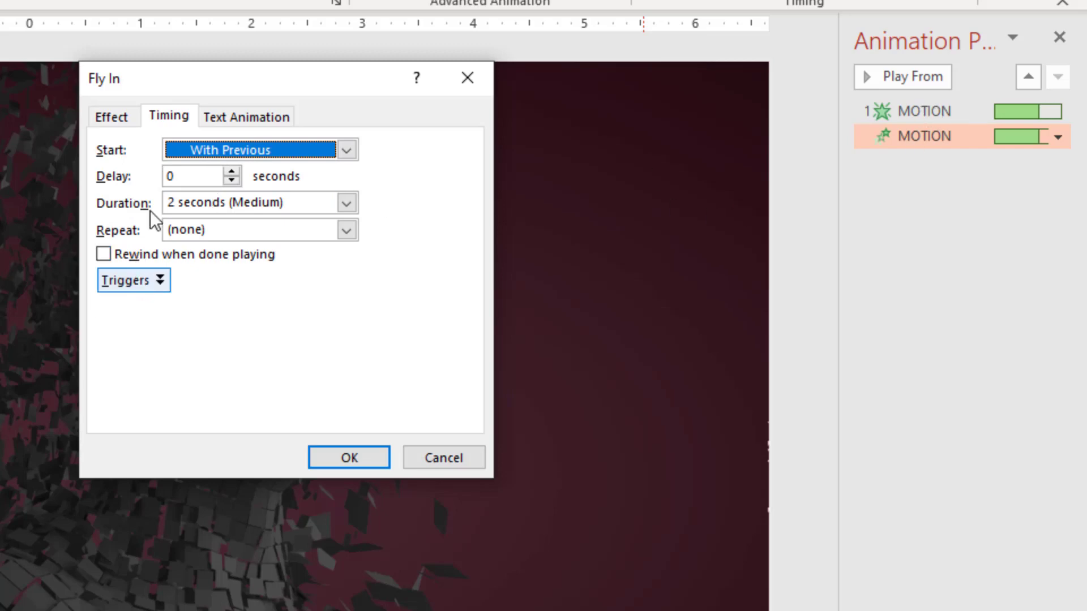
pyautogui.click(226, 118)
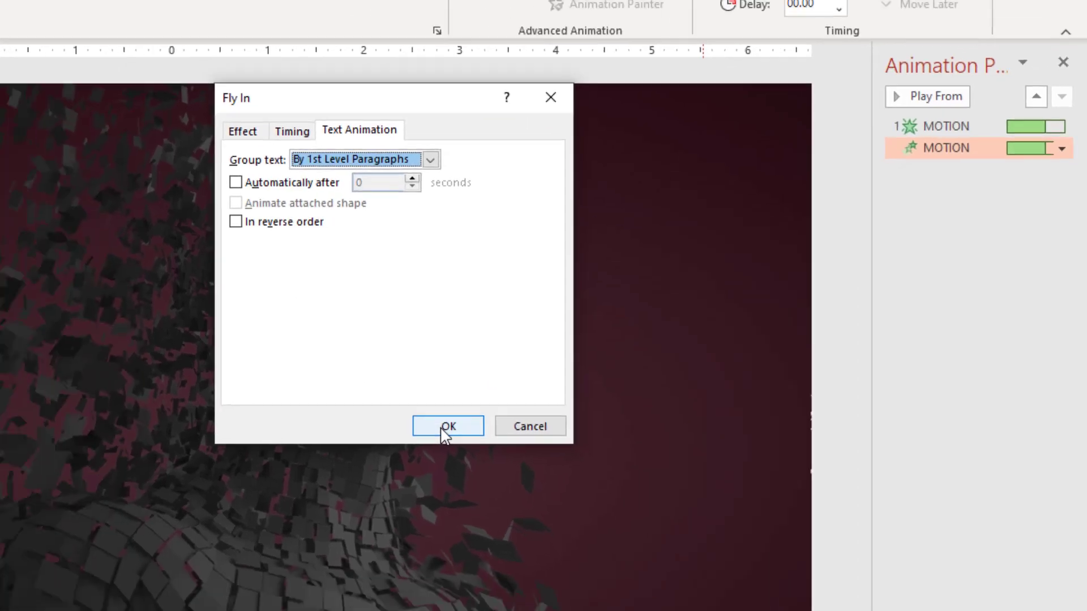
pyautogui.click(347, 459)
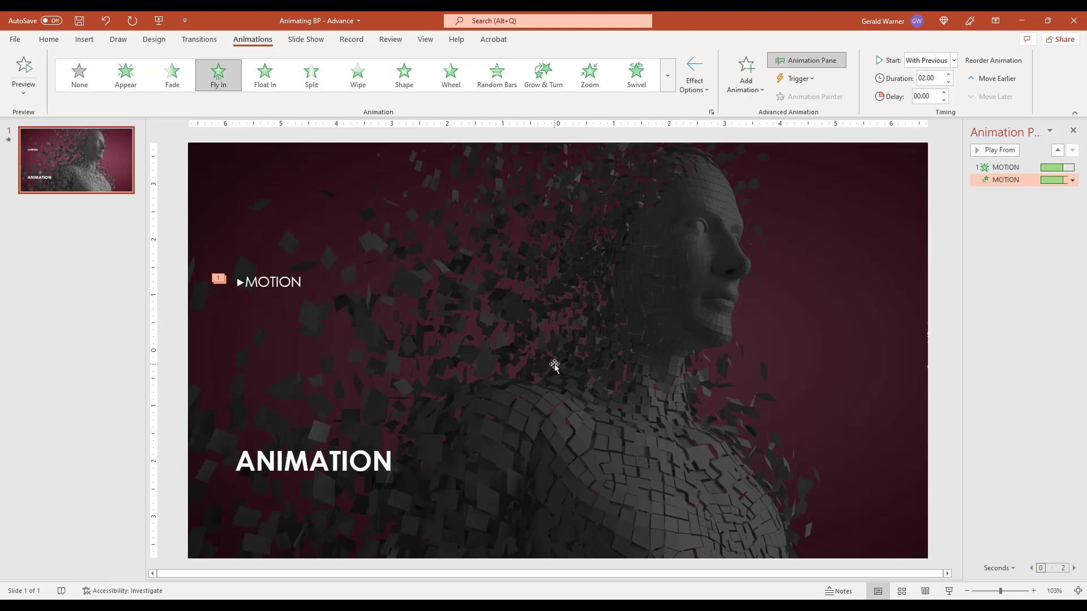
# Play the slide show from the beginning to view the combined Fade and Fly In animations
pyautogui.press('F5')
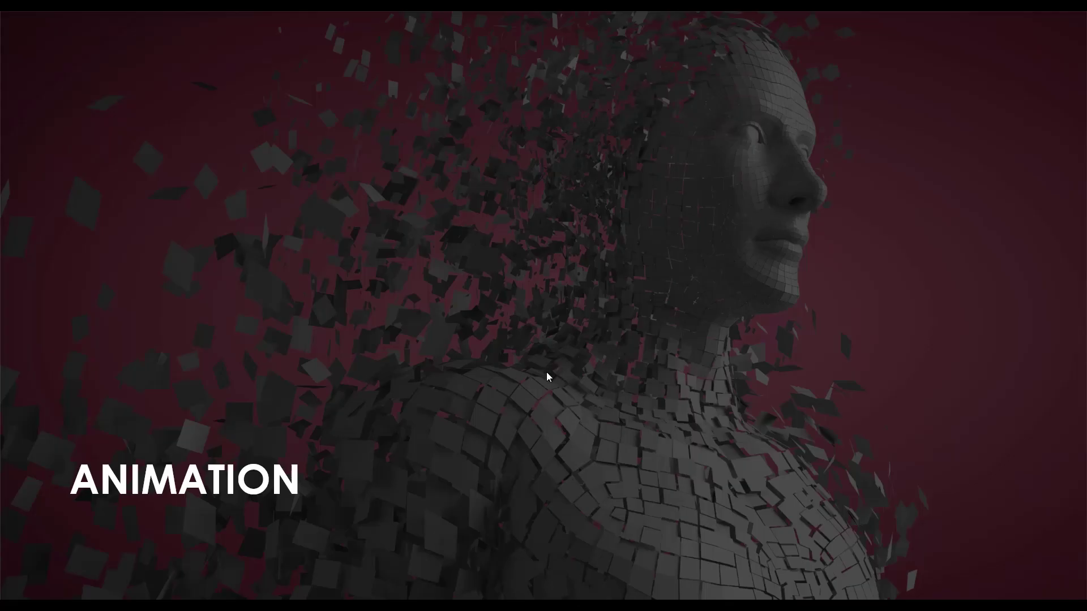